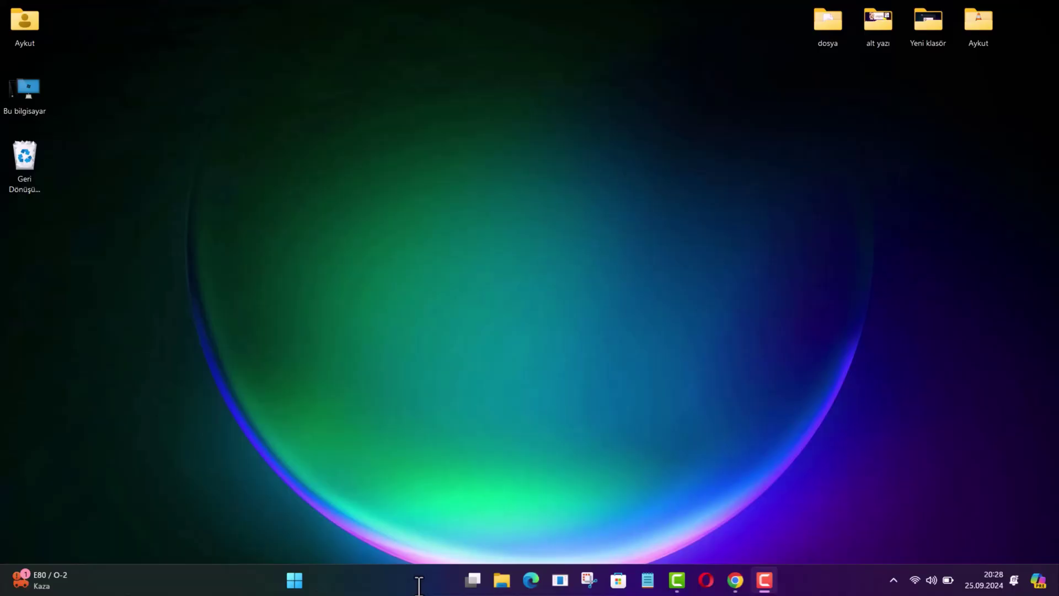
Step: Open the Windows taskbar search box
click(419, 581)
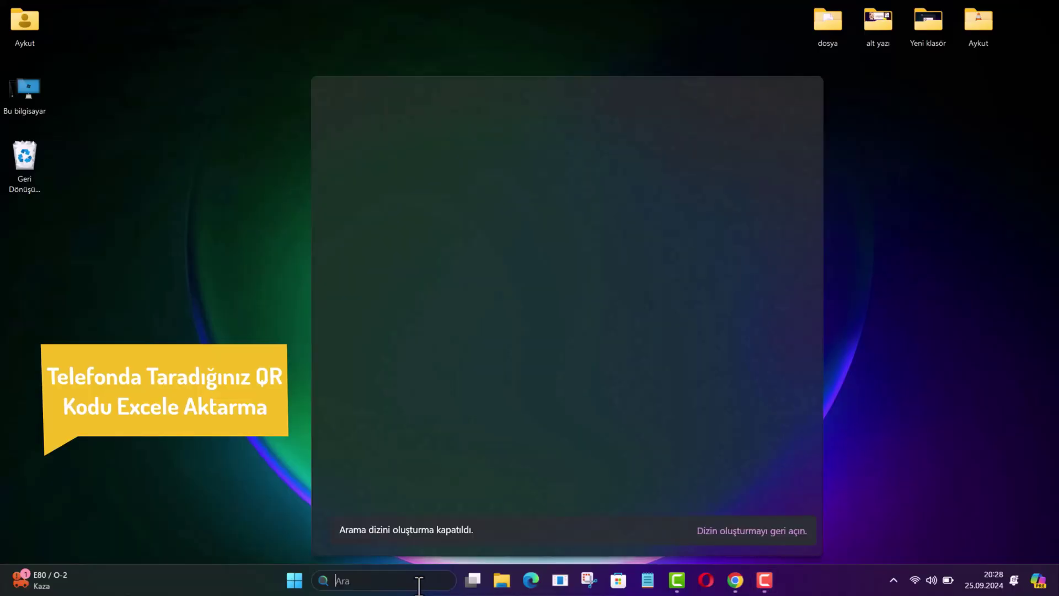
Step: Launch Excel from search, create blank workbook Kitap1, and maximize the window
text(excel)
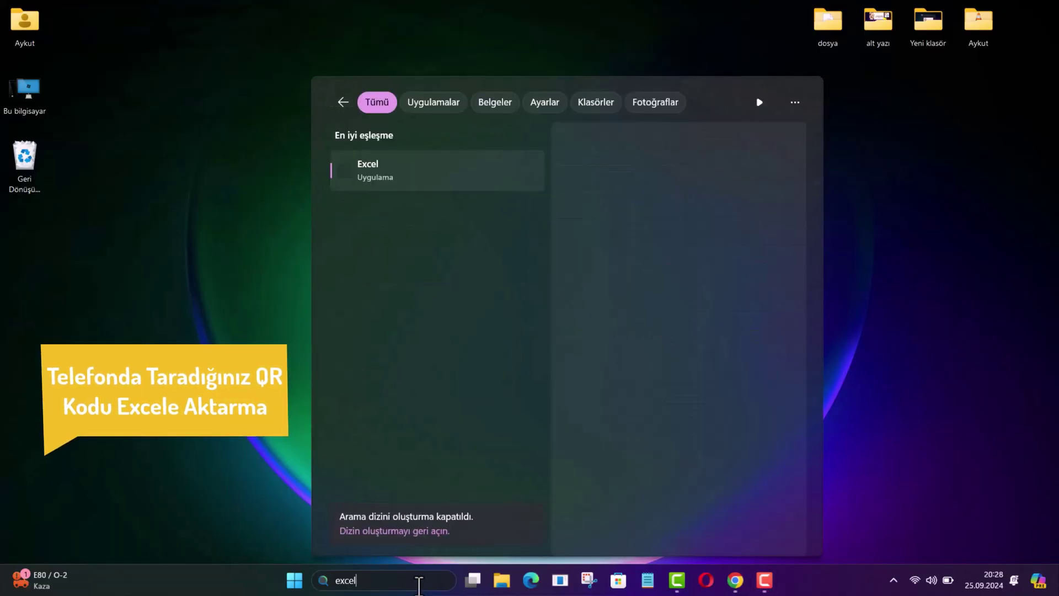
click(400, 159)
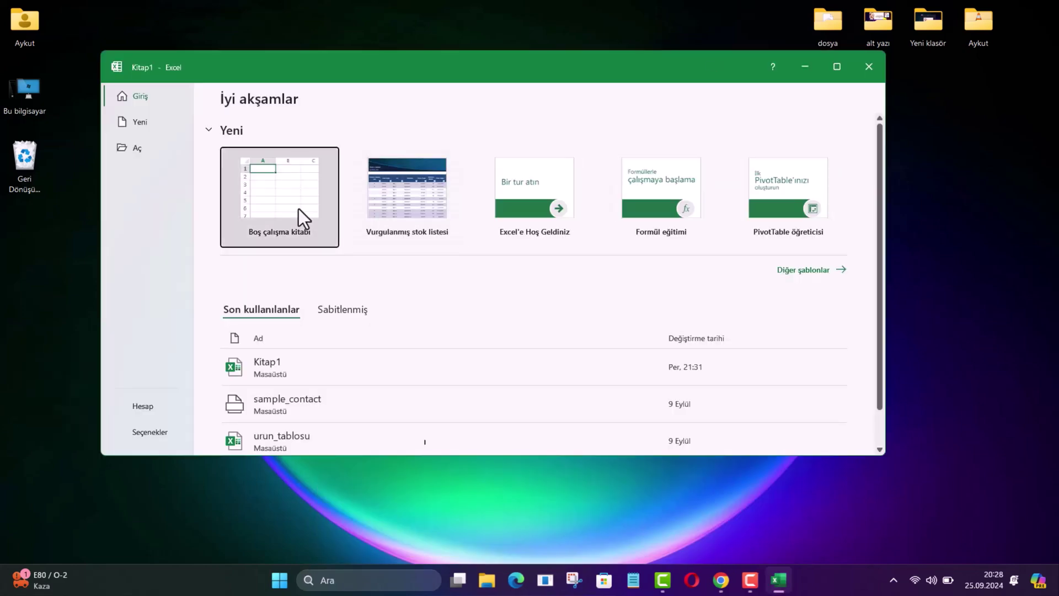
click(299, 209)
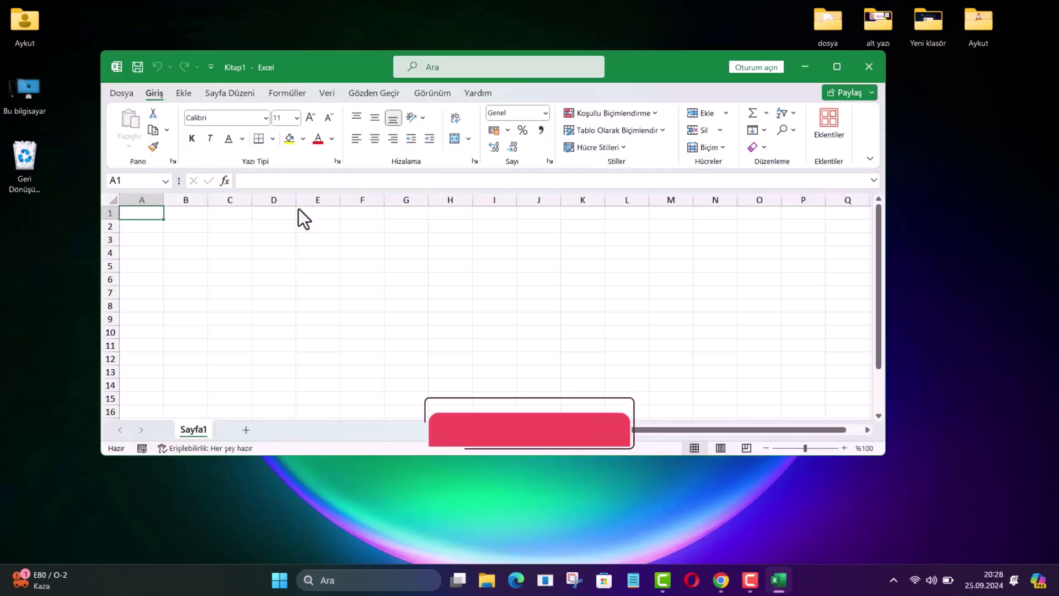
click(836, 67)
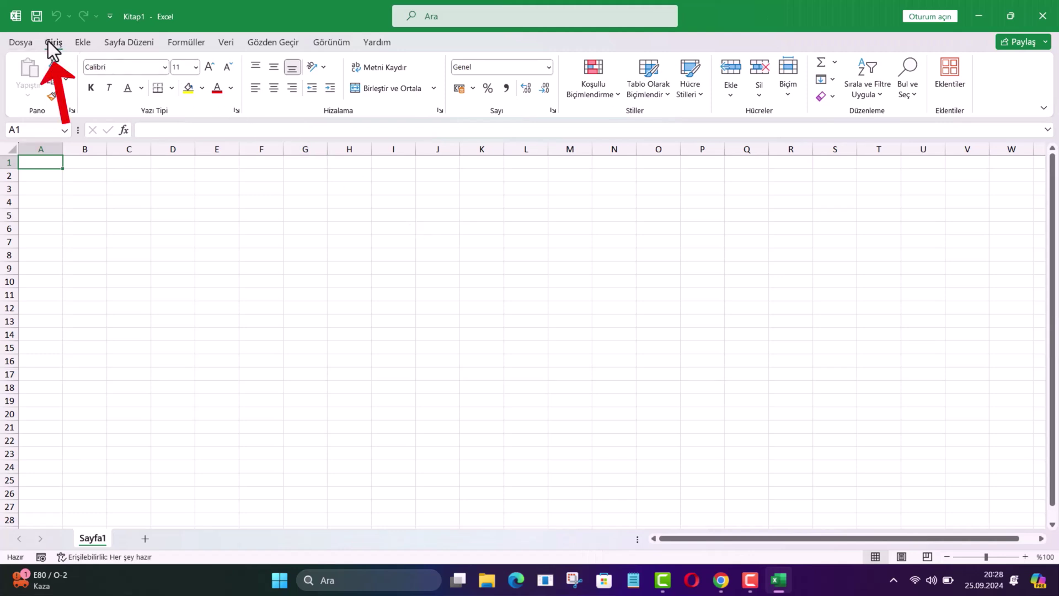
Step: Find 'scan it' in the Office add-ins store and install Scan-IT to Office
click(958, 90)
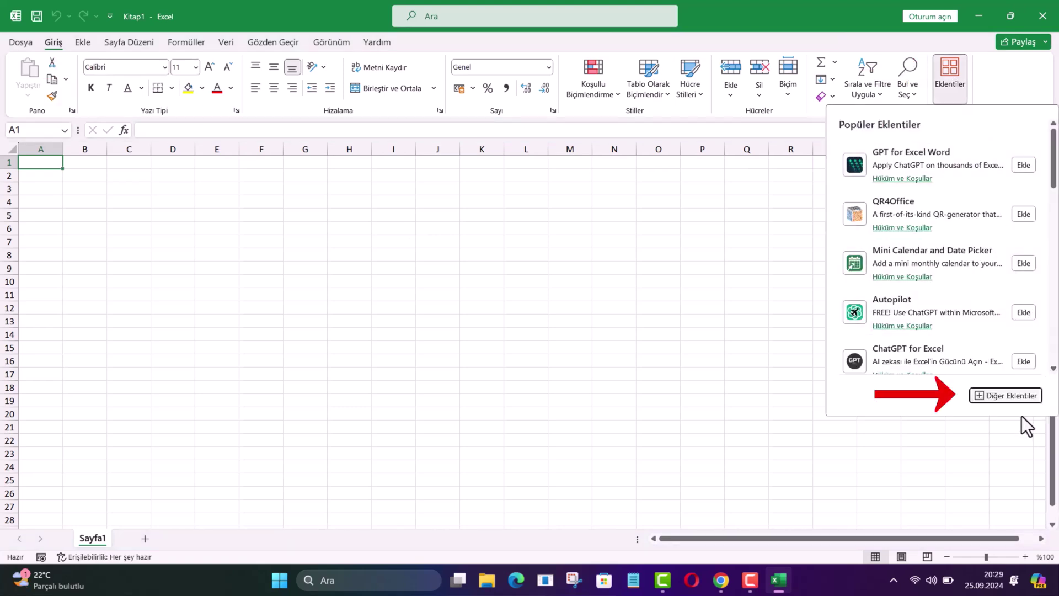
click(1015, 396)
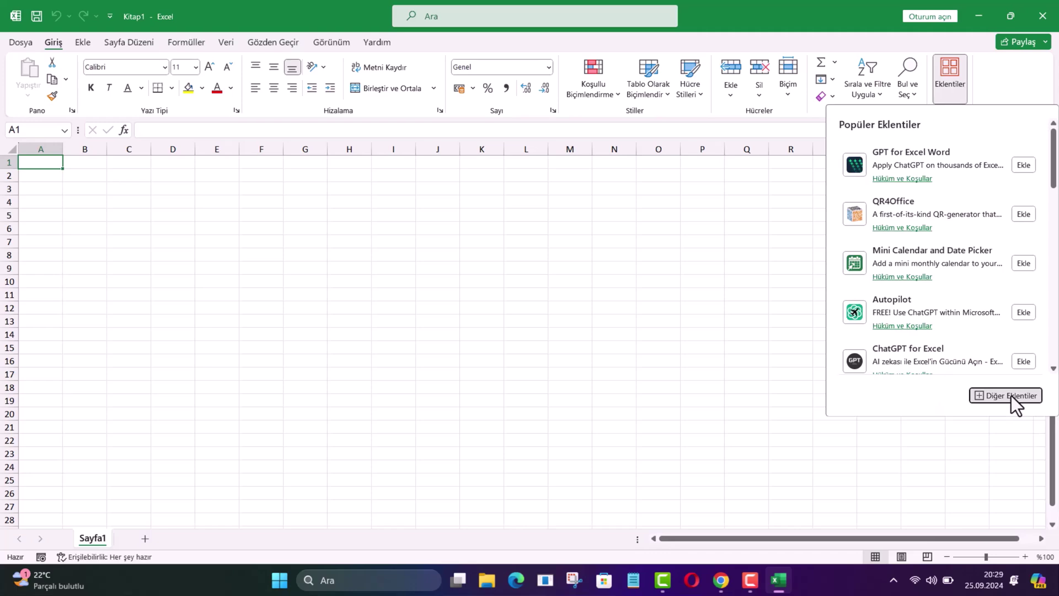
text(scan i)
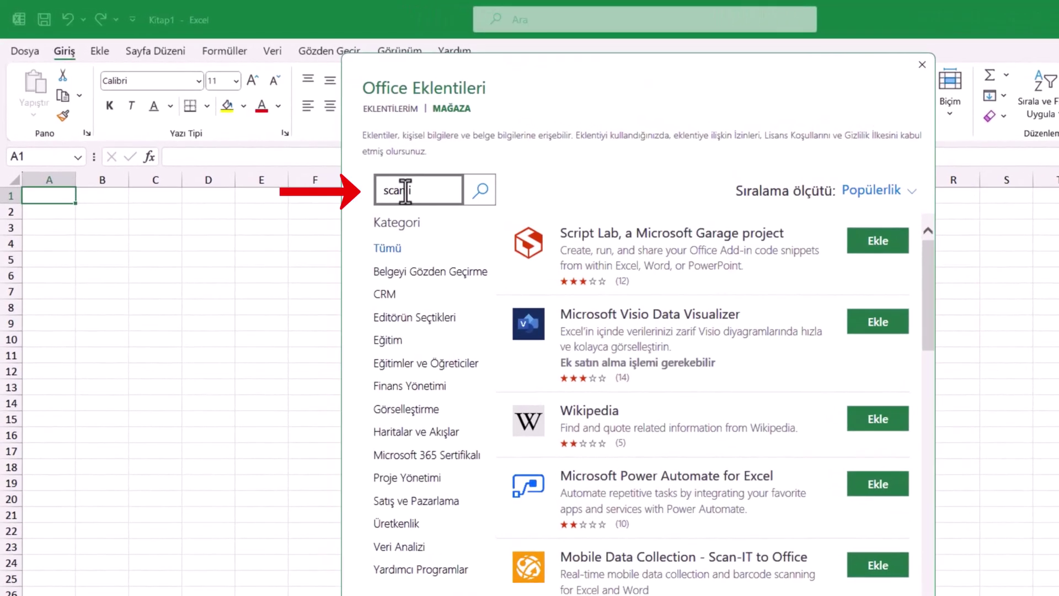
text(t)
click(477, 191)
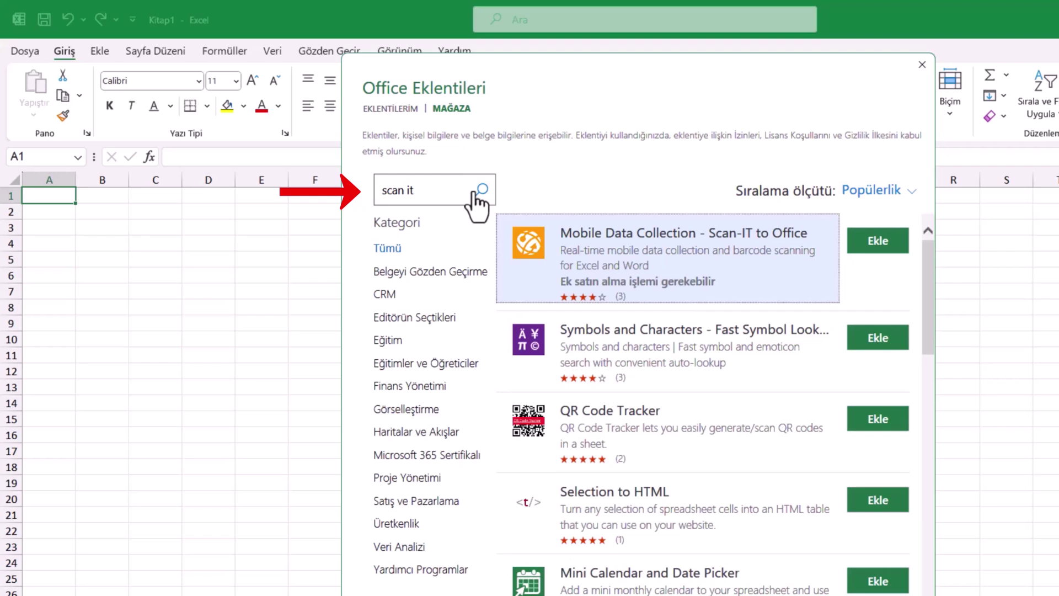
click(885, 245)
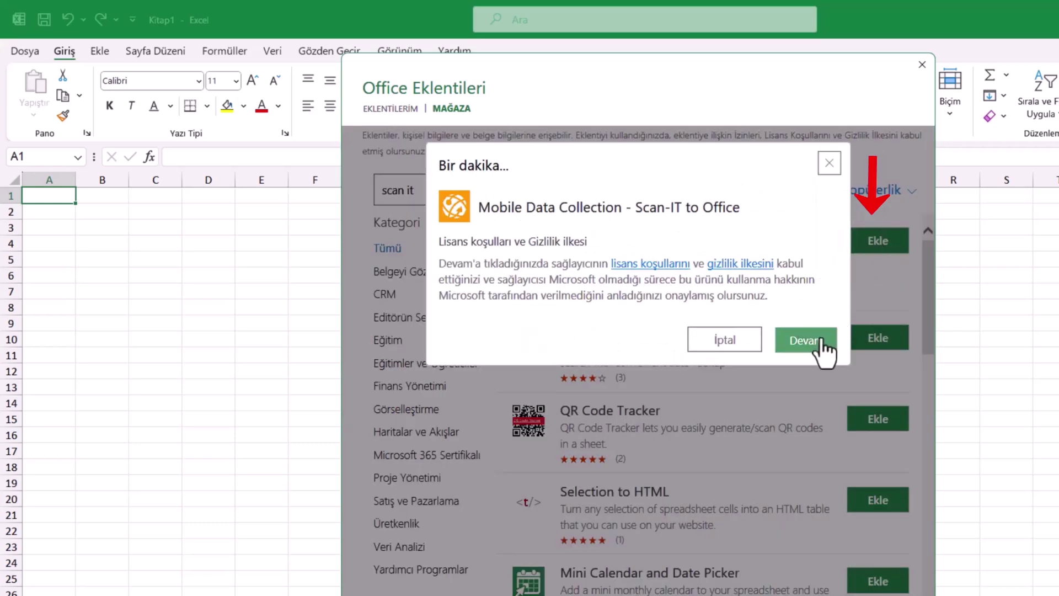
click(805, 341)
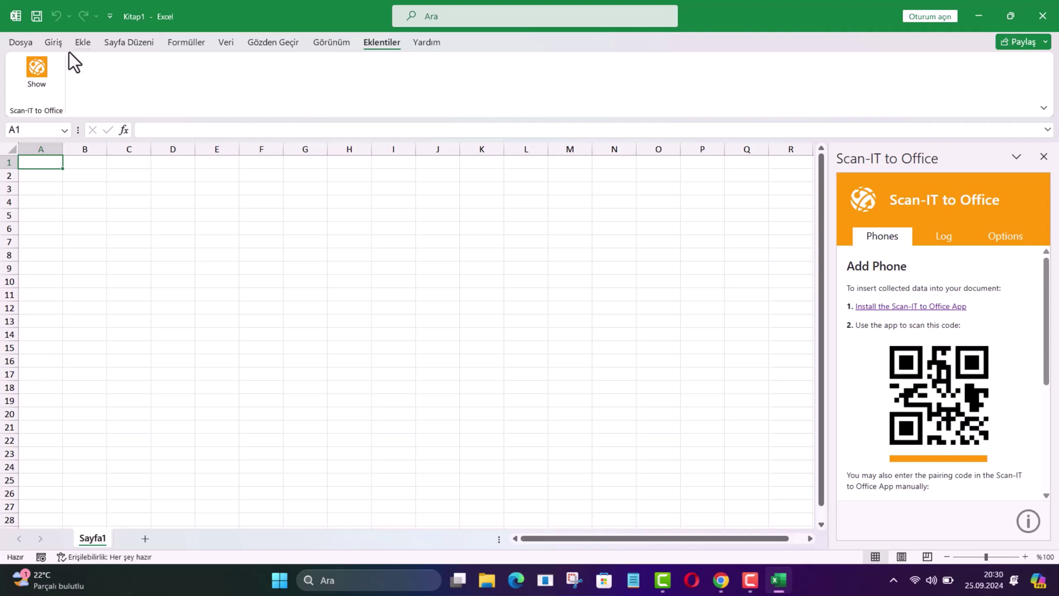
Step: Show the Scan-IT pane, pair the Redmi Note 8, and select its name for renaming
click(46, 64)
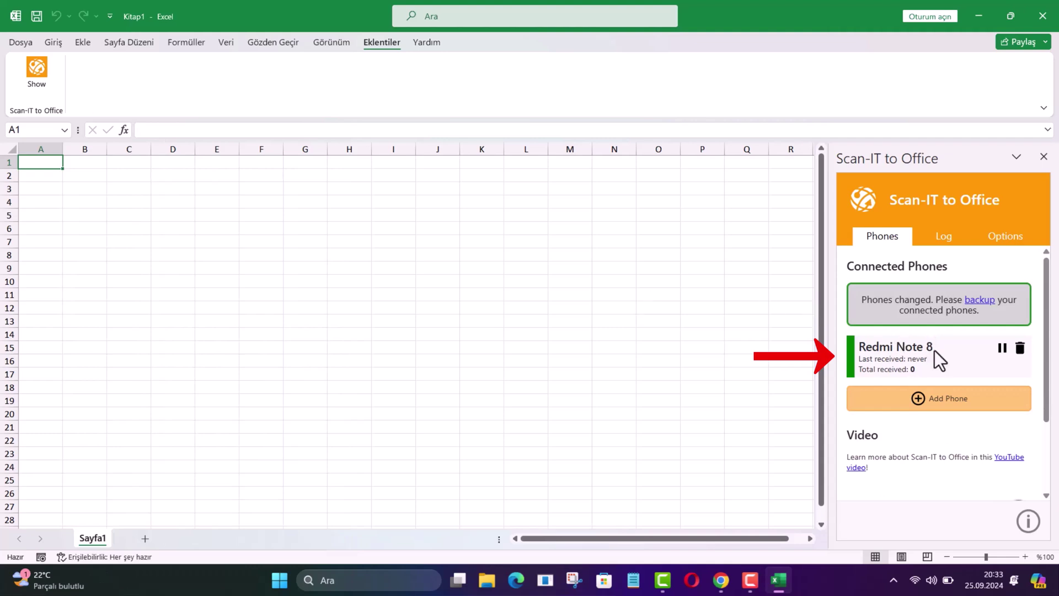
drag(935, 348, 858, 347)
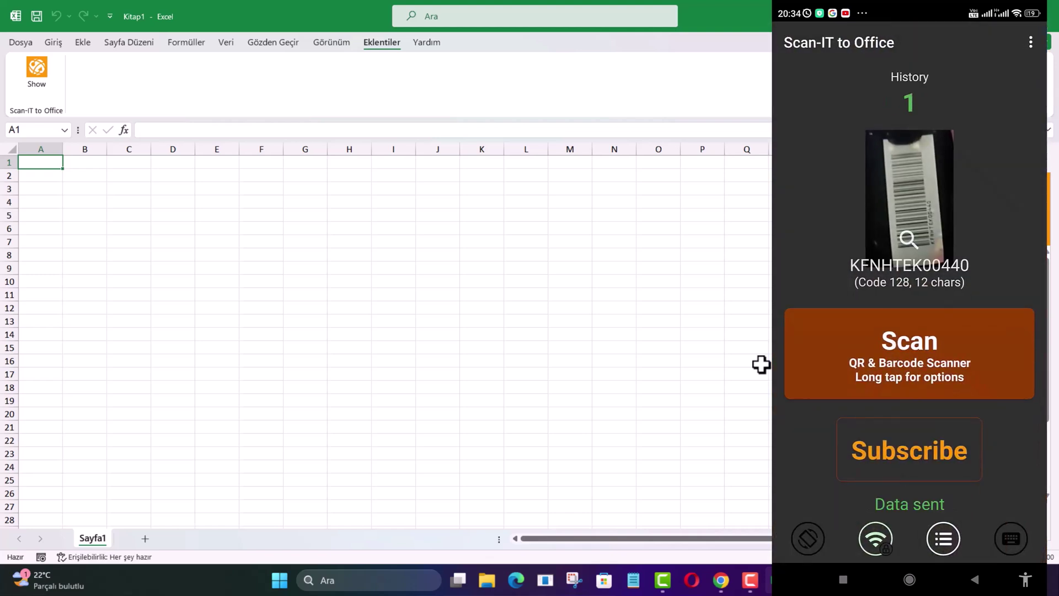
click(113, 295)
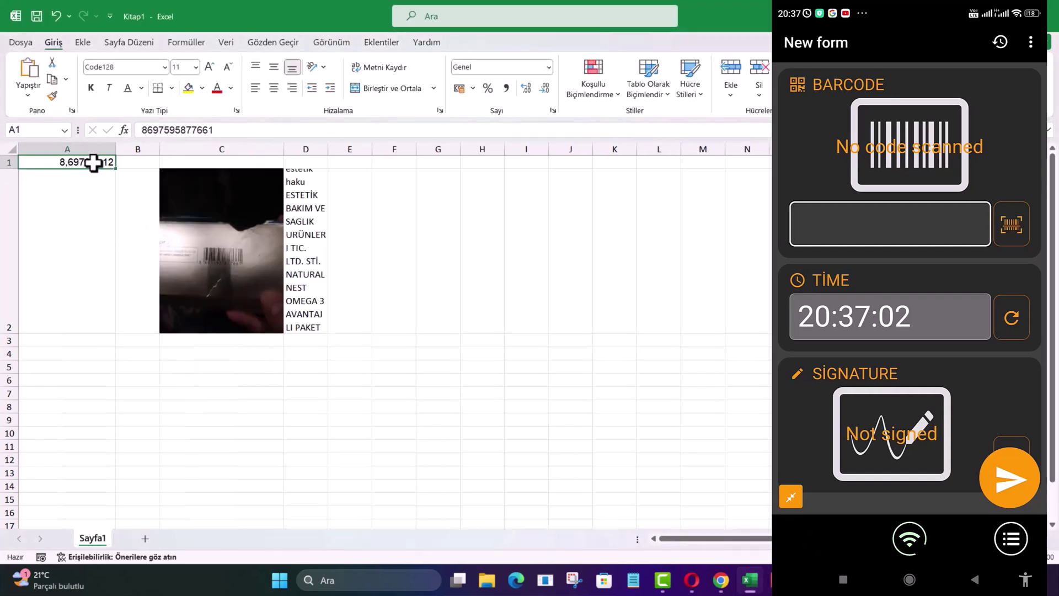
click(547, 67)
click(514, 122)
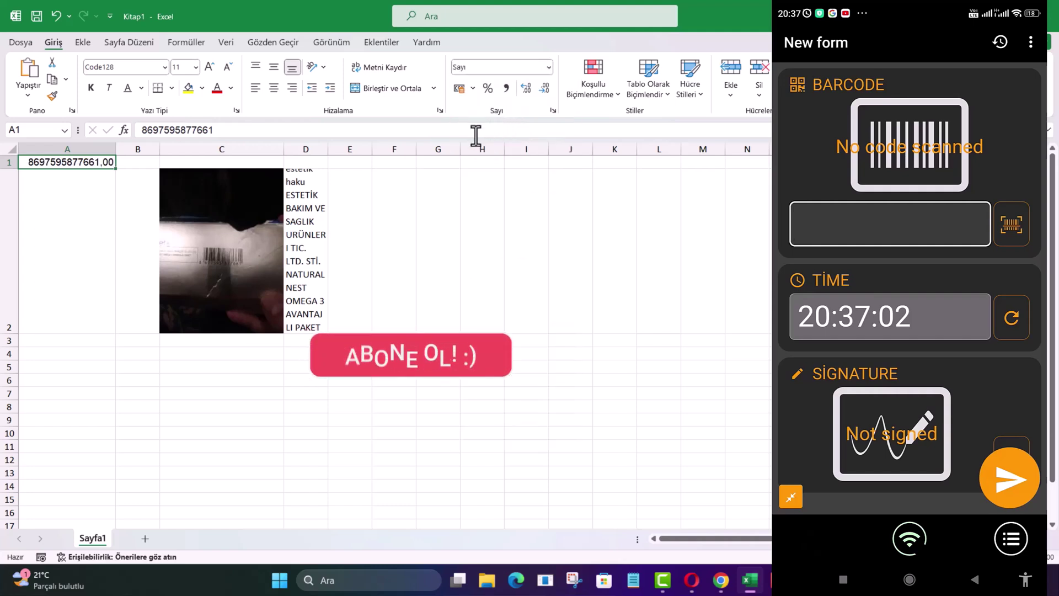
click(544, 88)
click(544, 89)
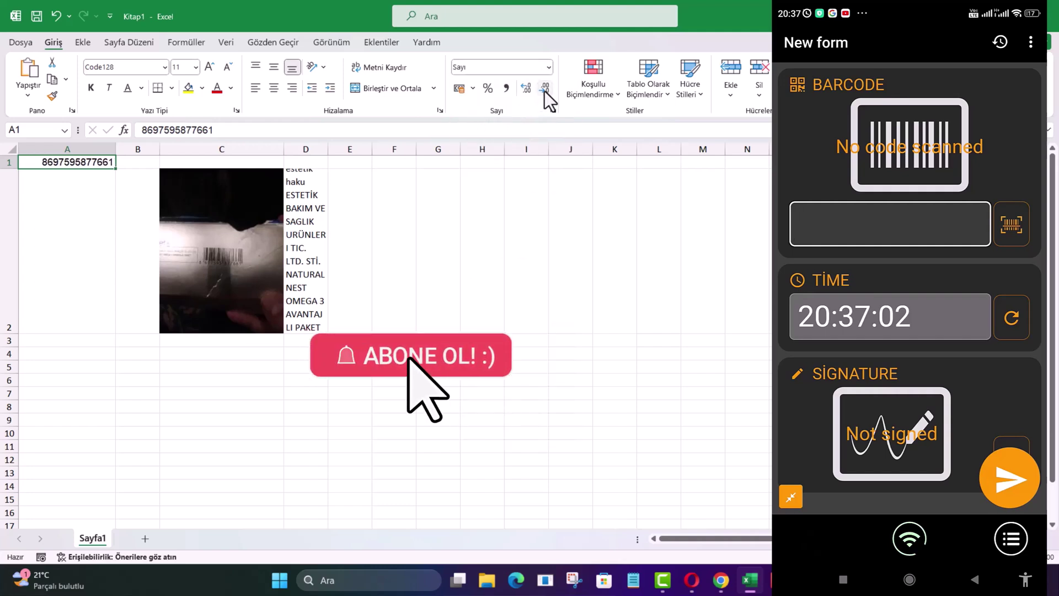